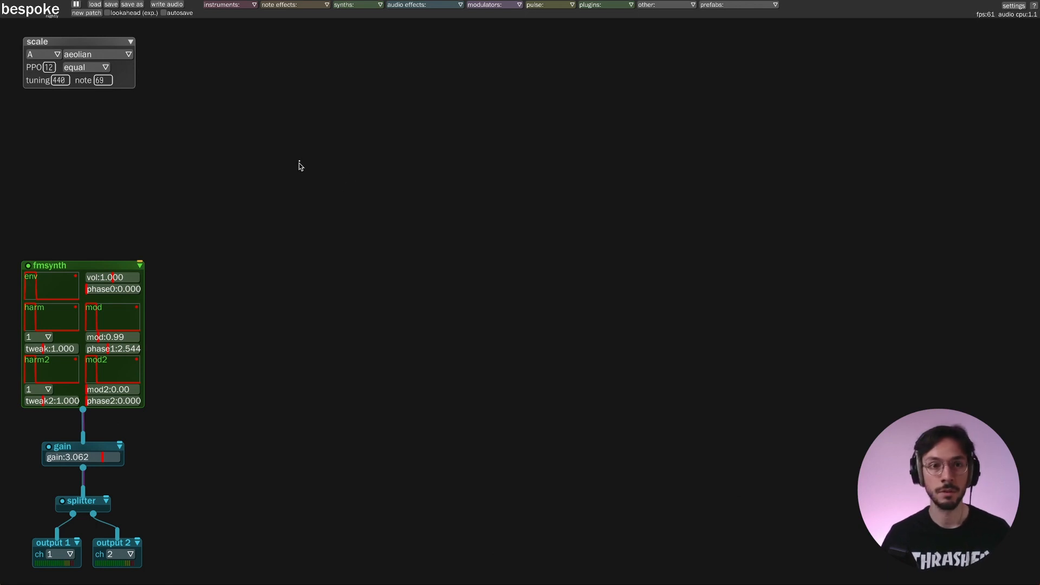
# Add a midicontroller module for the Launchpad Mini, show its layout view, and place it beside the fmsynth
pyautogui.write('mi')
pyautogui.moveTo(287, 142); pyautogui.dragTo(279, 176)
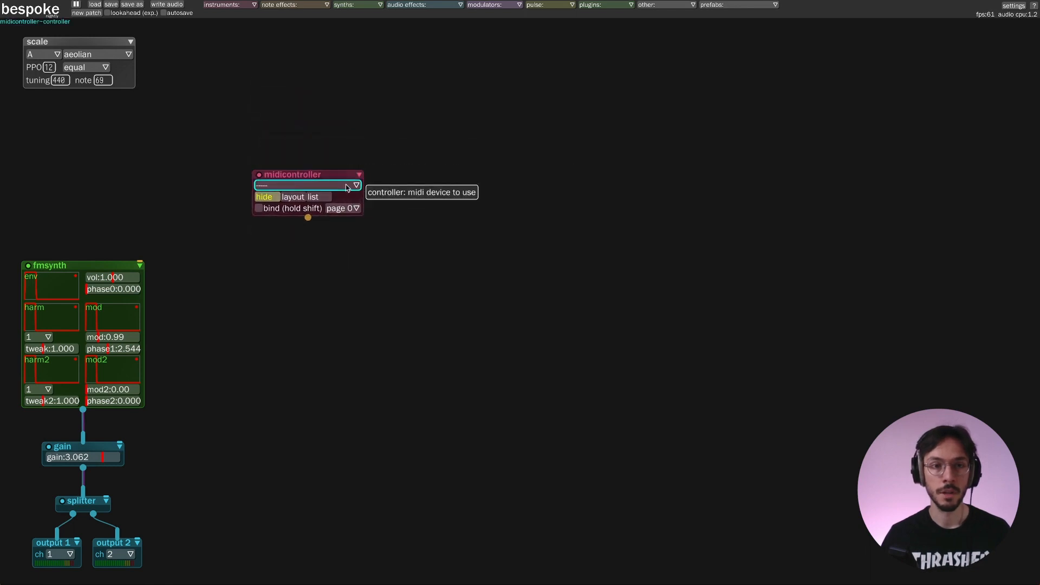
pyautogui.click(346, 185)
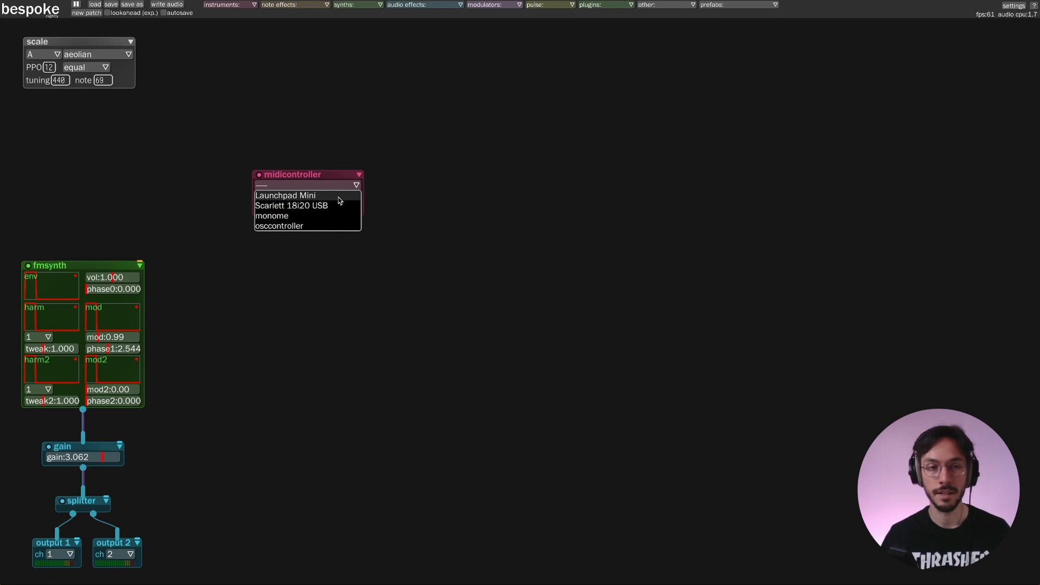
pyautogui.click(322, 199)
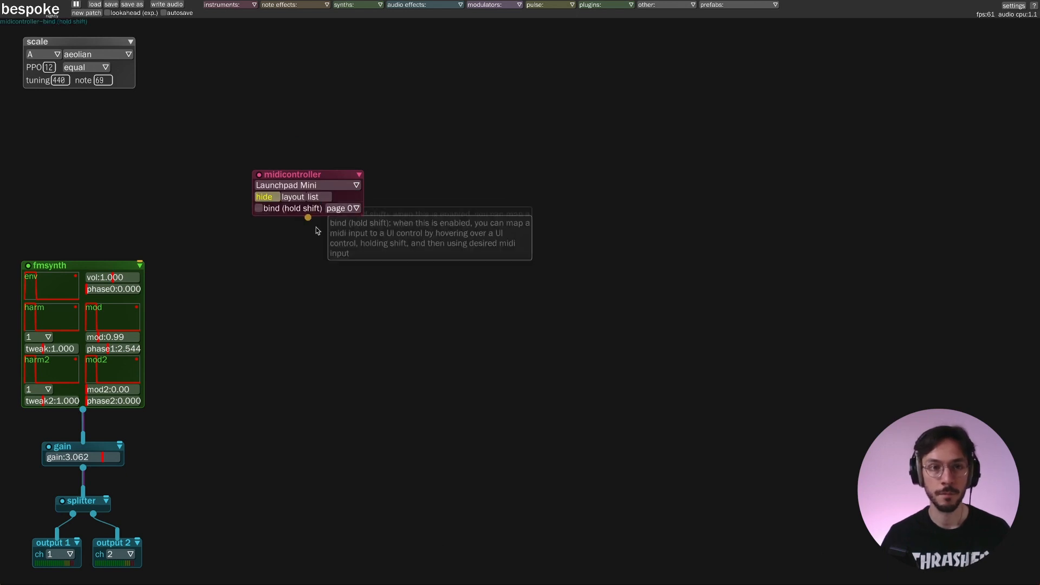
pyautogui.click(297, 197)
pyautogui.moveTo(388, 180); pyautogui.dragTo(296, 361)
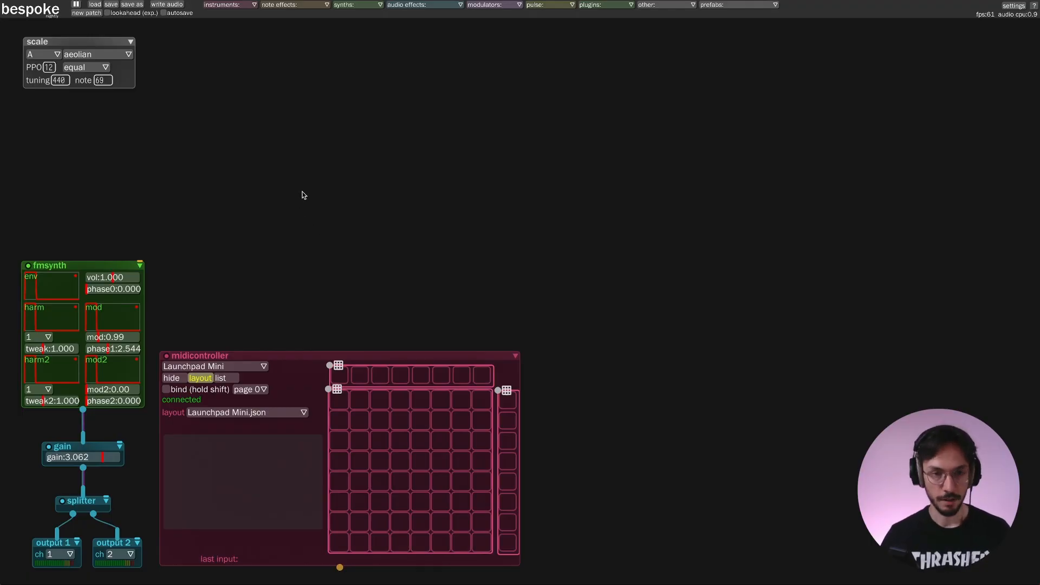
# Add a gridkeyboard above the midicontroller and patch it to the Launchpad's main 8x8 grid and to the fmsynth
pyautogui.write('gr')
pyautogui.click(300, 194)
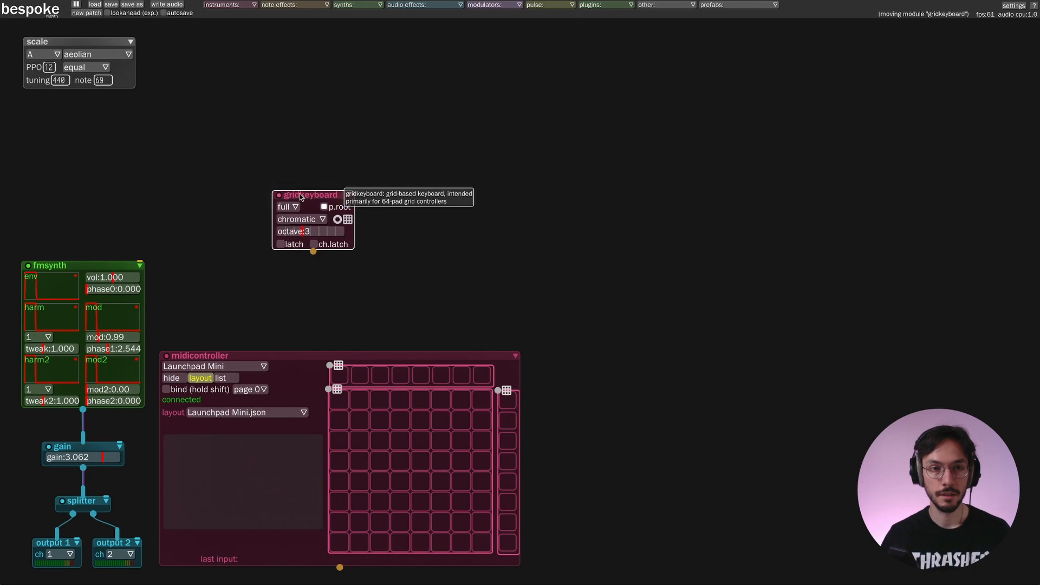
pyautogui.click(238, 146)
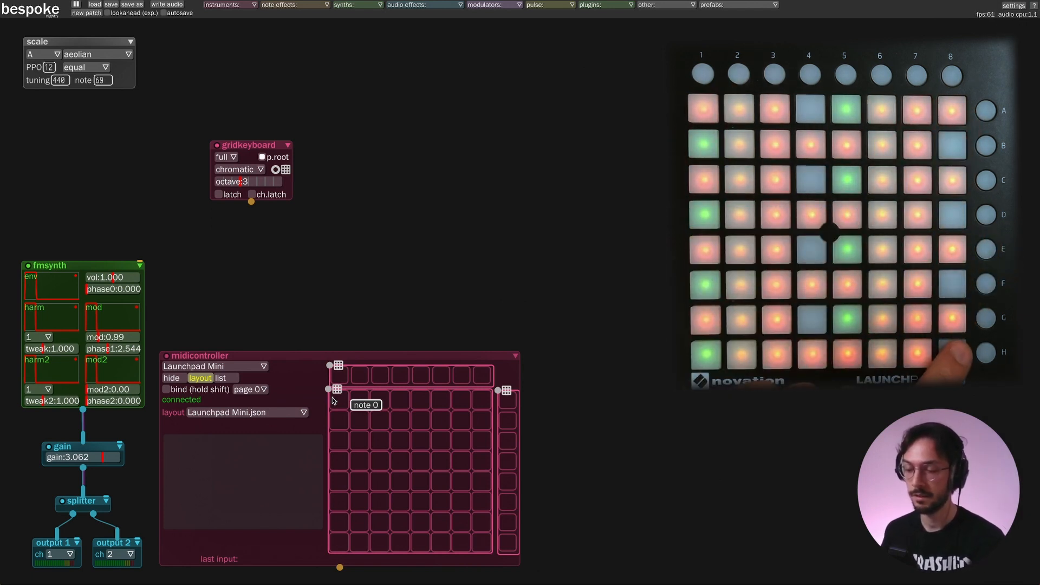
pyautogui.moveTo(328, 391); pyautogui.dragTo(282, 173)
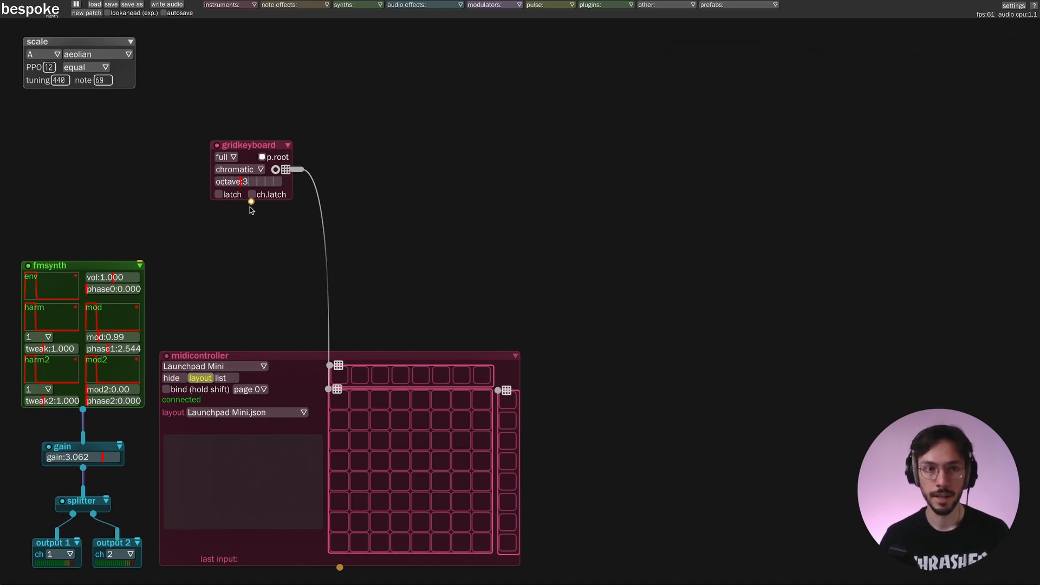
pyautogui.moveTo(250, 204); pyautogui.dragTo(101, 282)
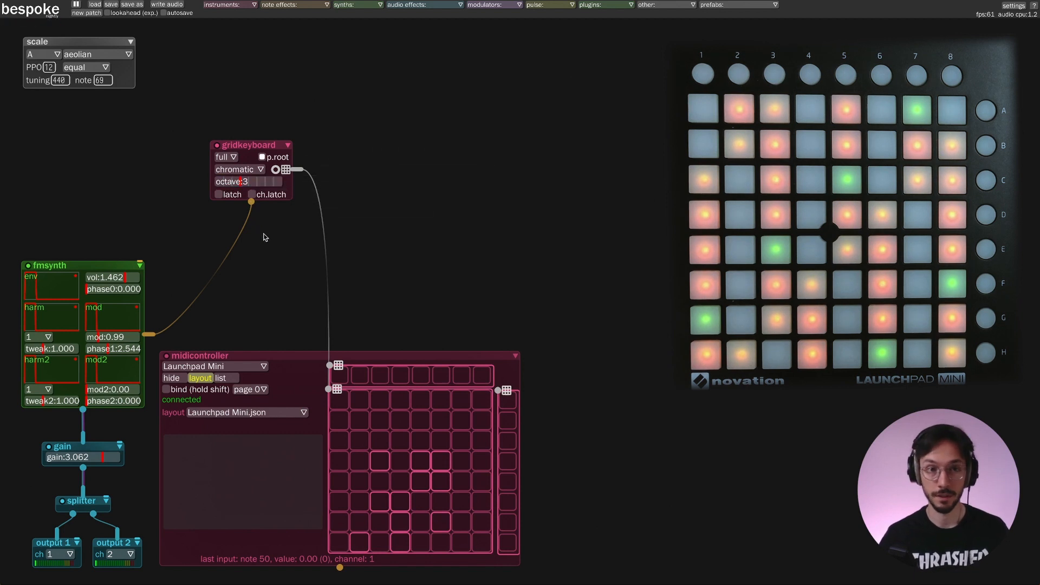
# Add a notedisplayer below the gridkeyboard and feed it the gridkeyboard's note output
pyautogui.write('no')
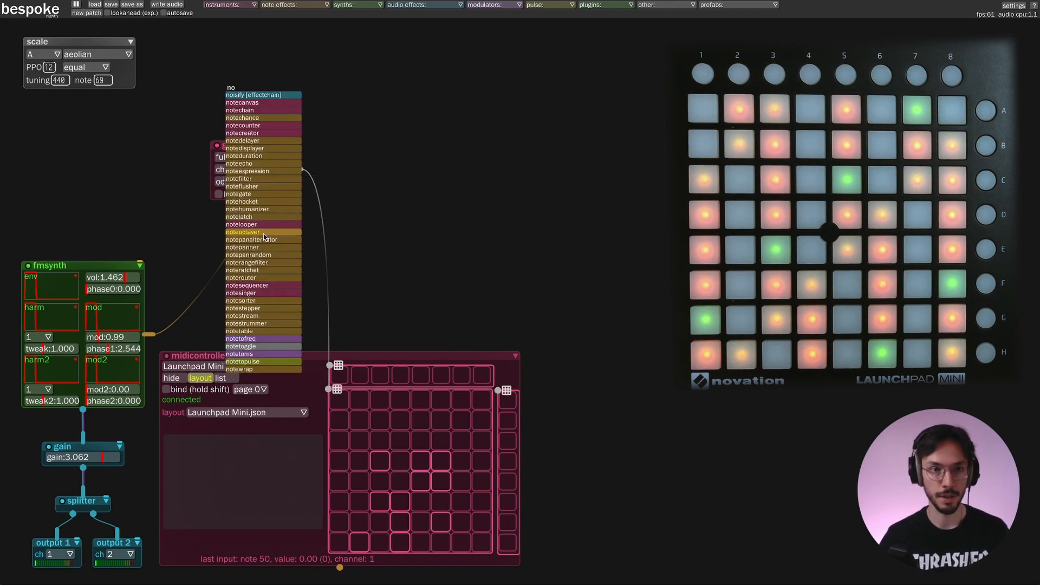
pyautogui.click(249, 148)
pyautogui.moveTo(251, 201); pyautogui.dragTo(286, 263)
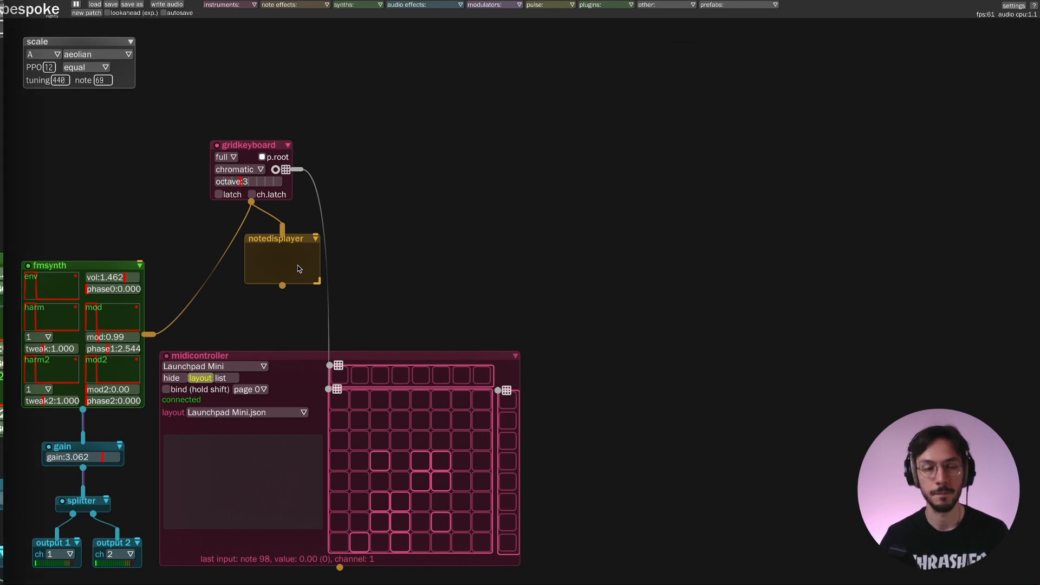
pyautogui.moveTo(298, 264); pyautogui.dragTo(290, 275)
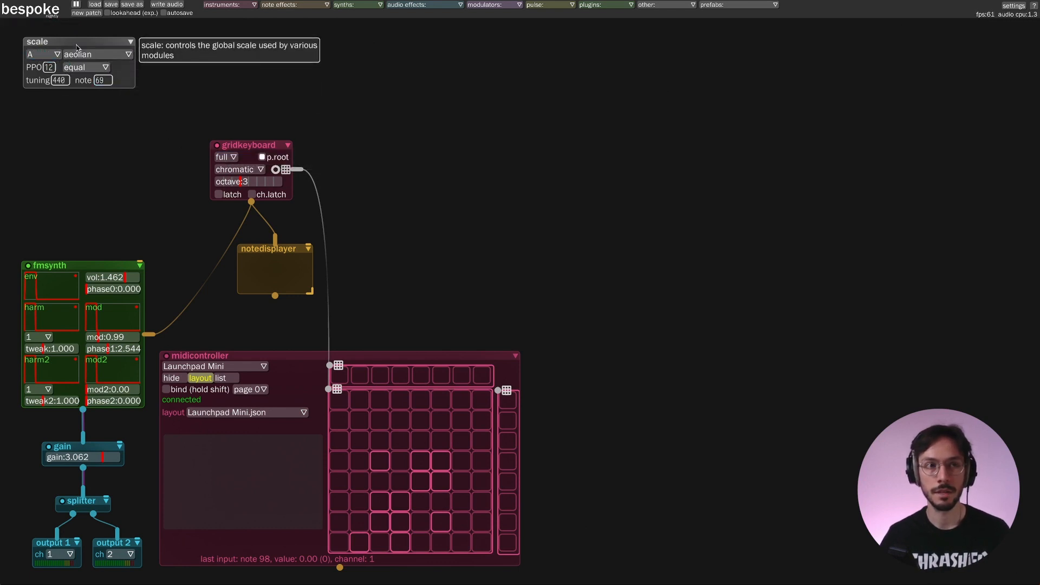
# Set the global scale to C chromatic
pyautogui.click(91, 56)
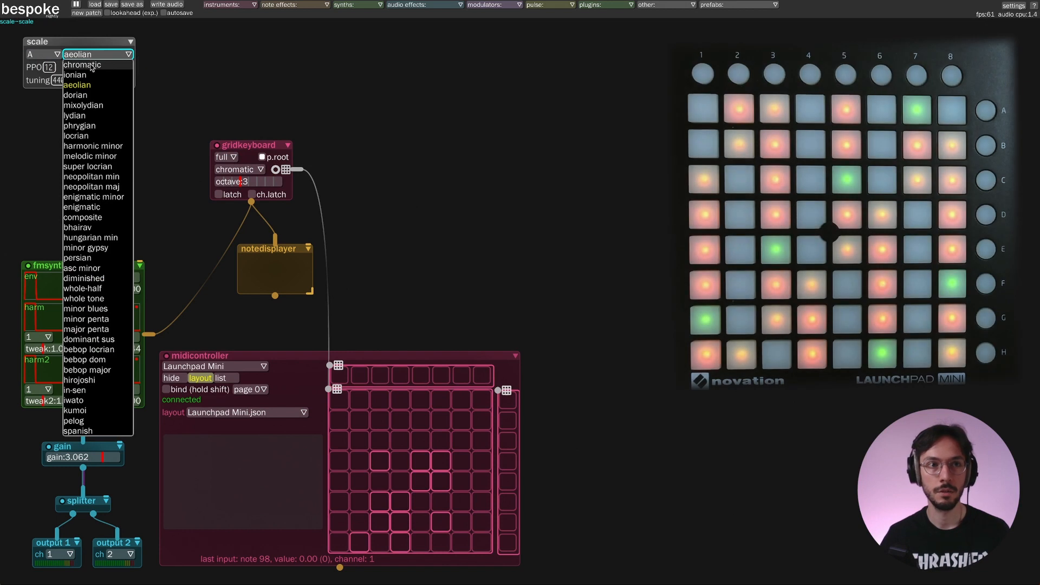
pyautogui.click(92, 66)
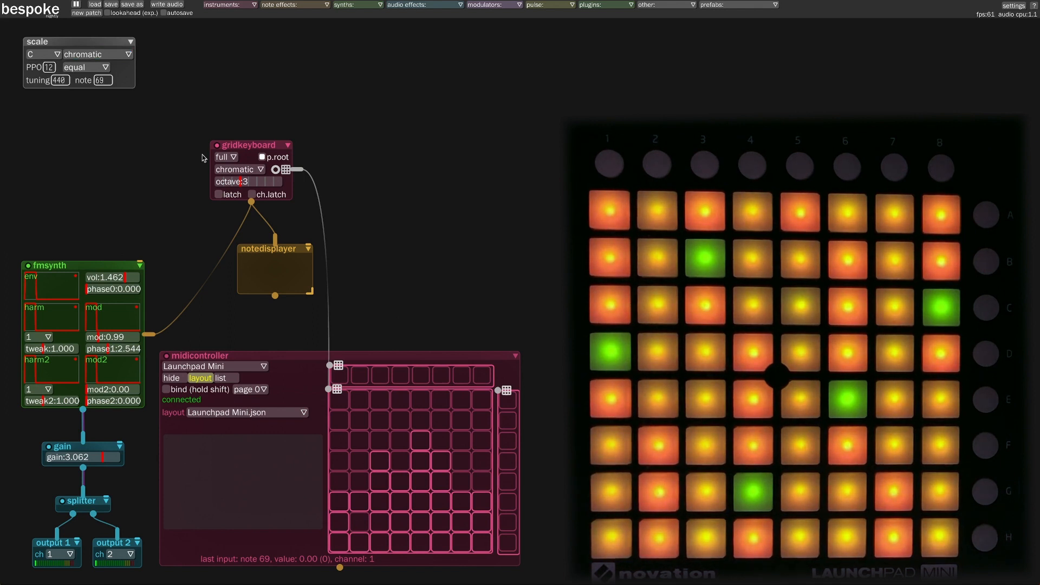
# Try the five and six arrangements on the gridkeyboard
pyautogui.click(225, 157)
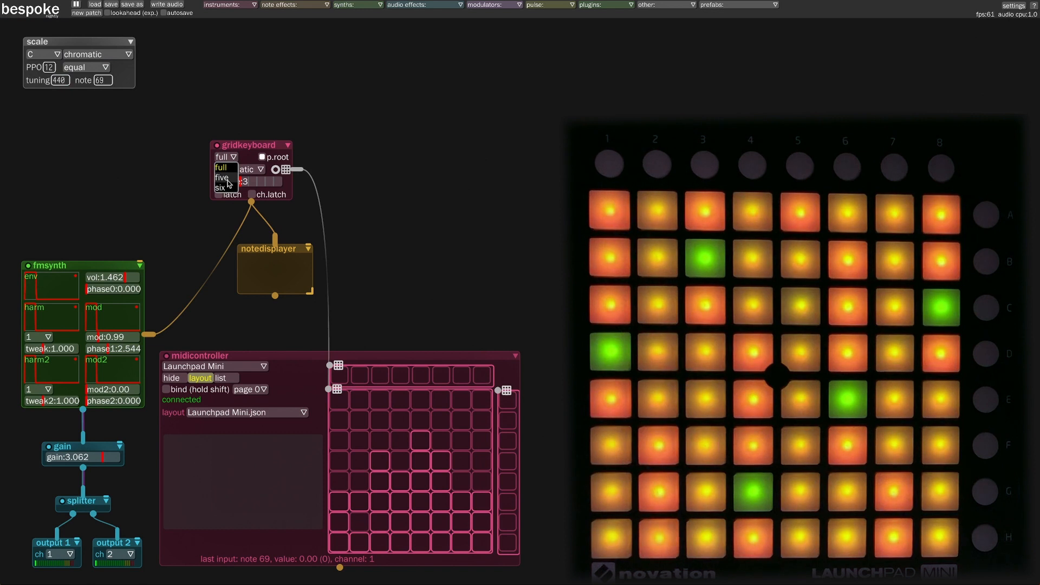
pyautogui.click(223, 178)
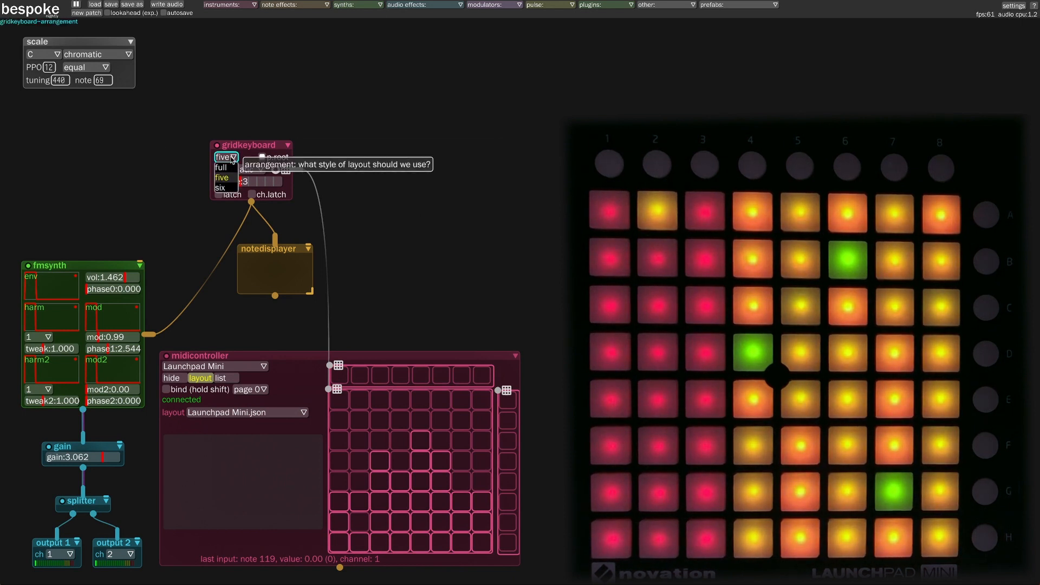
pyautogui.click(223, 187)
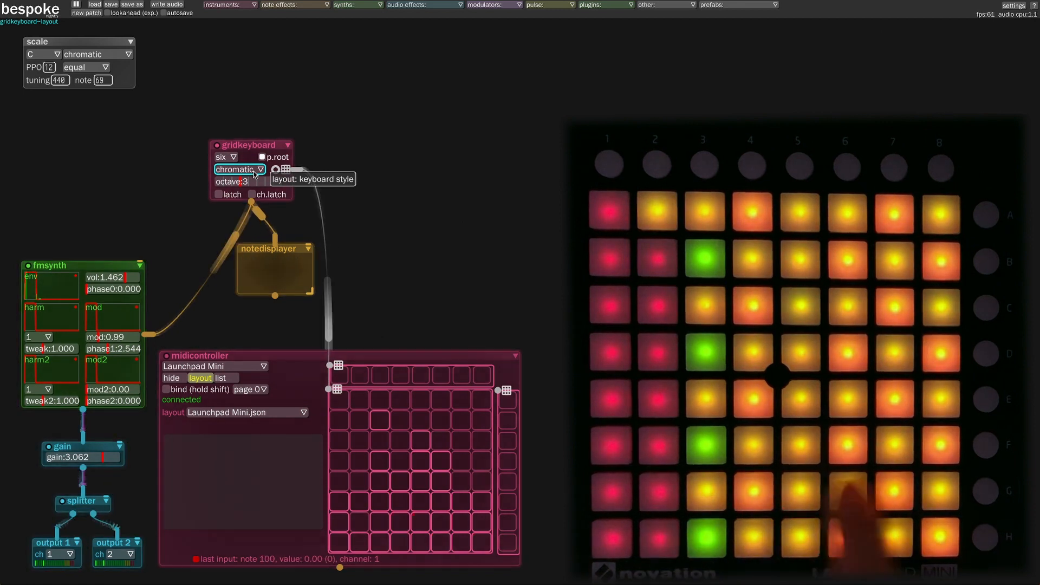
# Set the global scale to aeolian and the gridkeyboard's arrangement to full
pyautogui.click(99, 56)
pyautogui.click(94, 84)
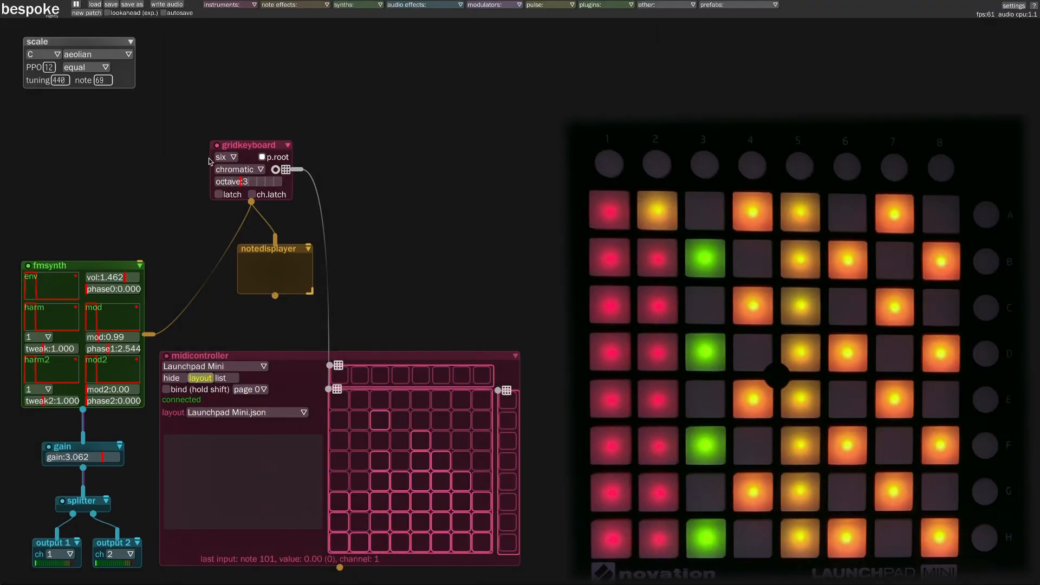
pyautogui.click(225, 157)
pyautogui.click(224, 166)
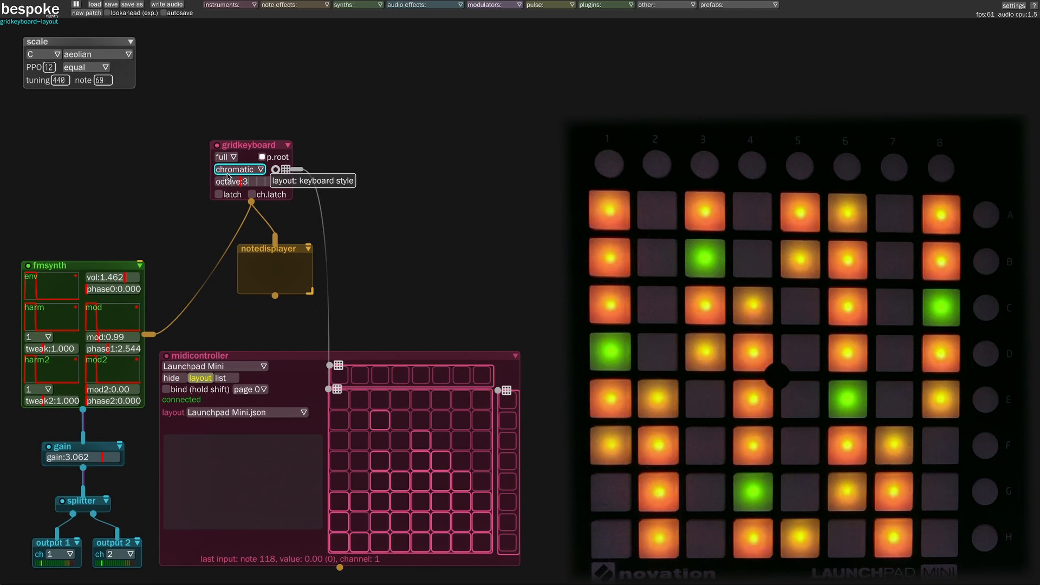
# Try the diatonic, chord indiv and chord layouts on the gridkeyboard
pyautogui.click(228, 174)
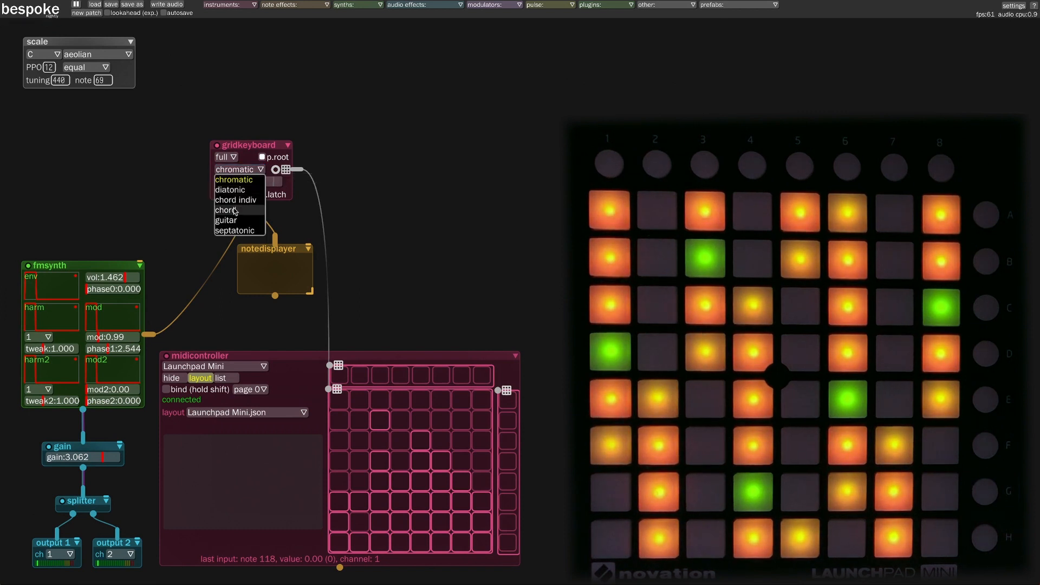
pyautogui.click(235, 190)
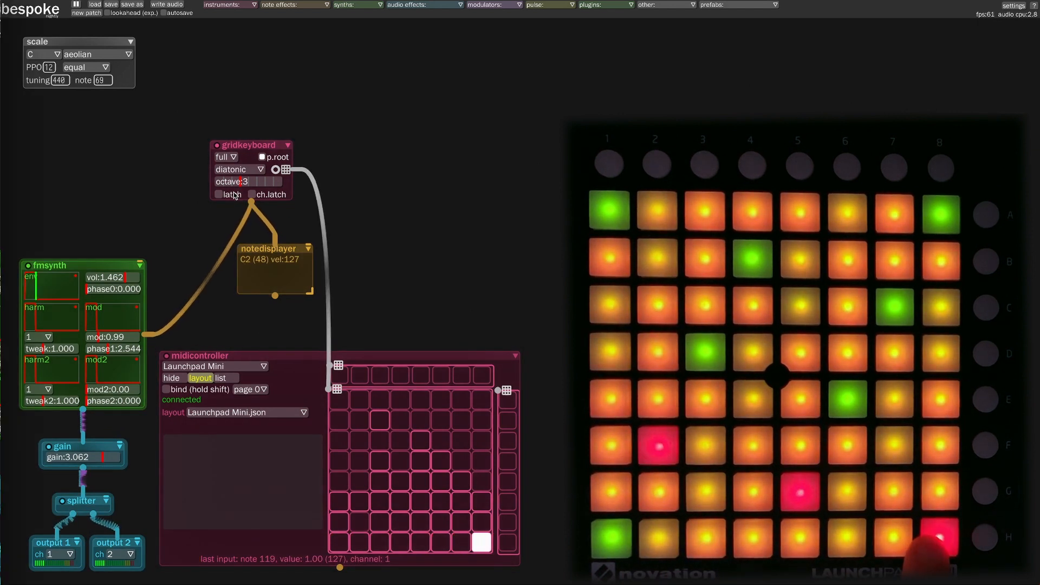
pyautogui.click(238, 170)
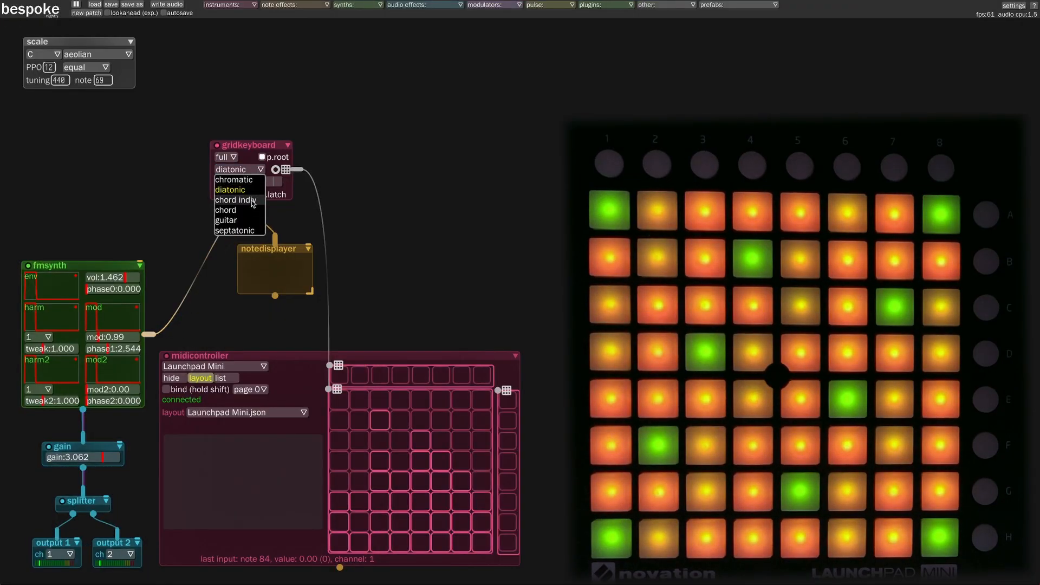
pyautogui.click(252, 200)
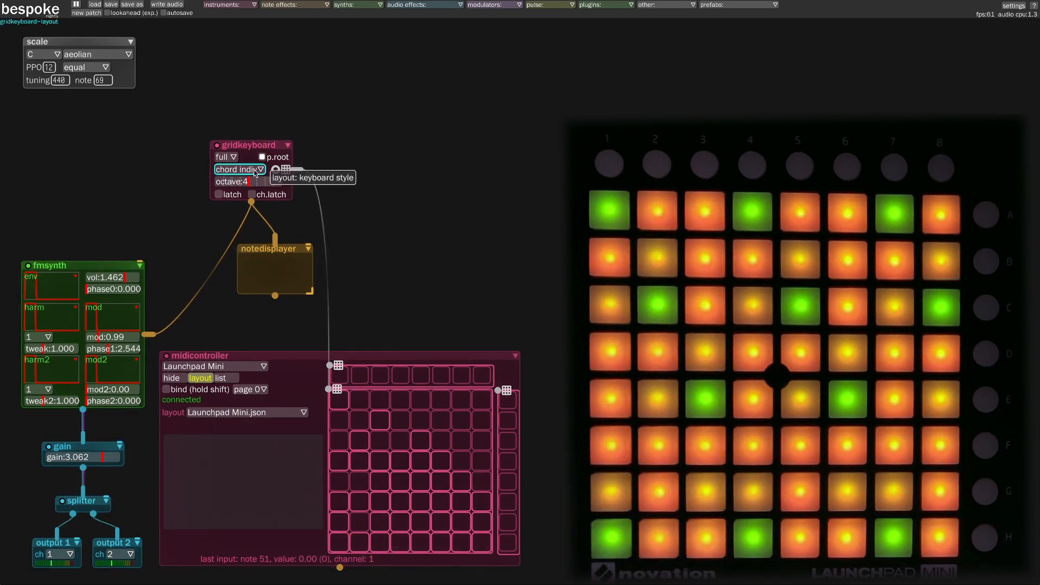
pyautogui.click(232, 210)
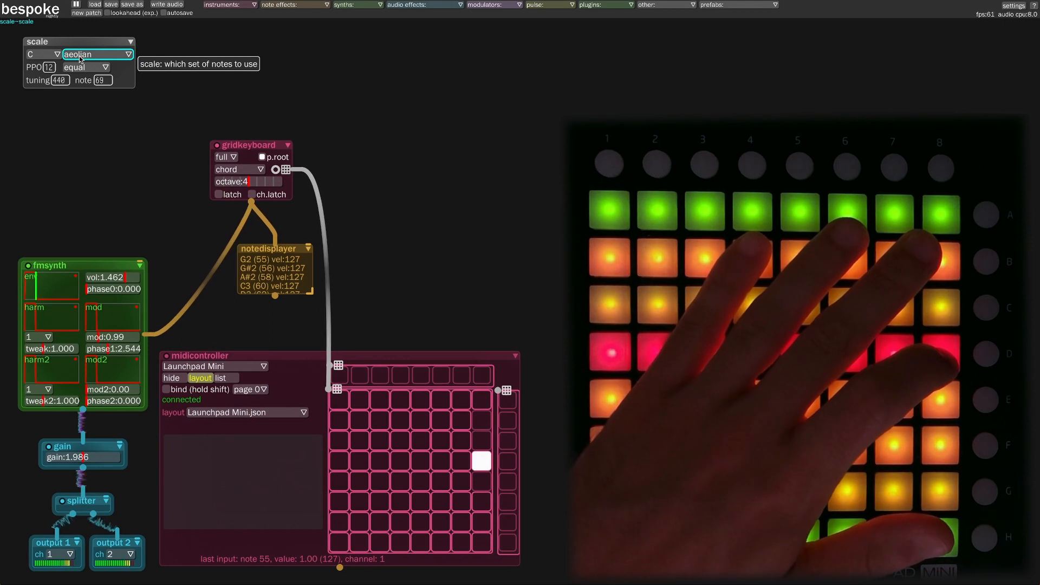
# Add a chorddisplayer beside the gridkeyboard and connect the gridkeyboard's note output to it
pyautogui.press('c')
pyautogui.click(363, 193)
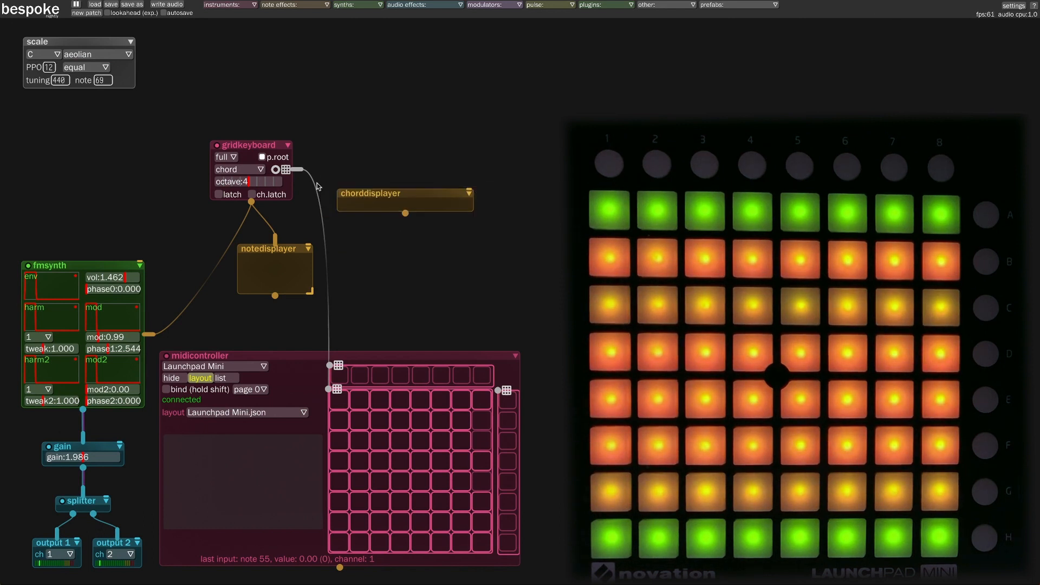
pyautogui.moveTo(251, 203); pyautogui.dragTo(374, 203)
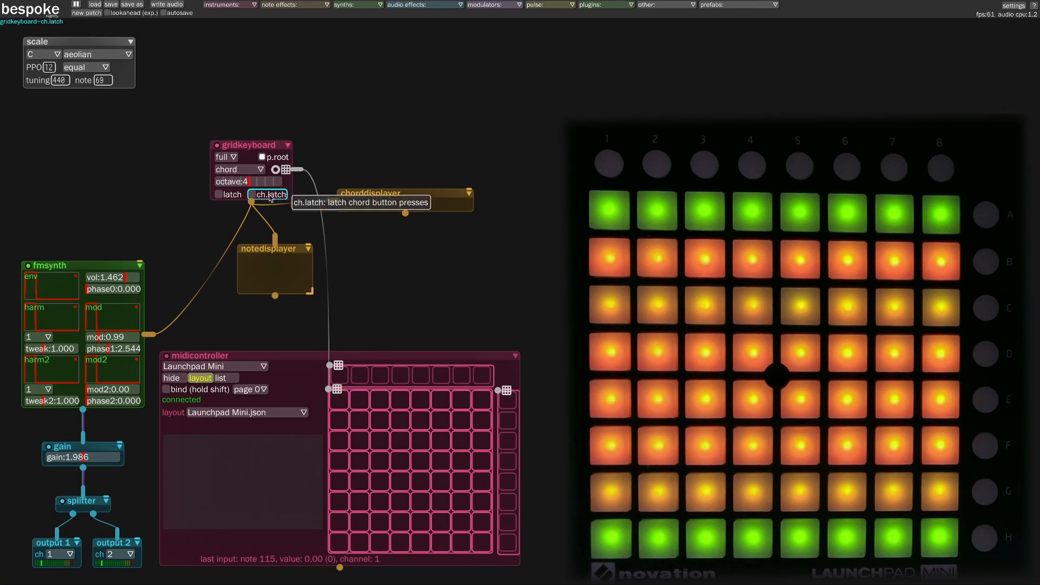
# Try the gridkeyboard's guitar layout with the global scale set to chromatic
pyautogui.click(255, 170)
pyautogui.click(237, 220)
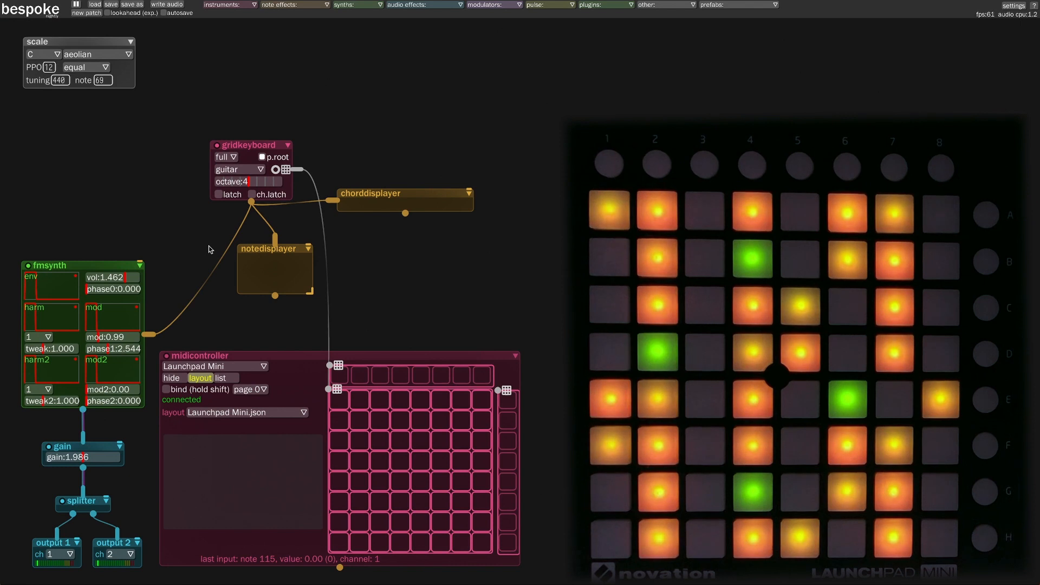
pyautogui.click(100, 68)
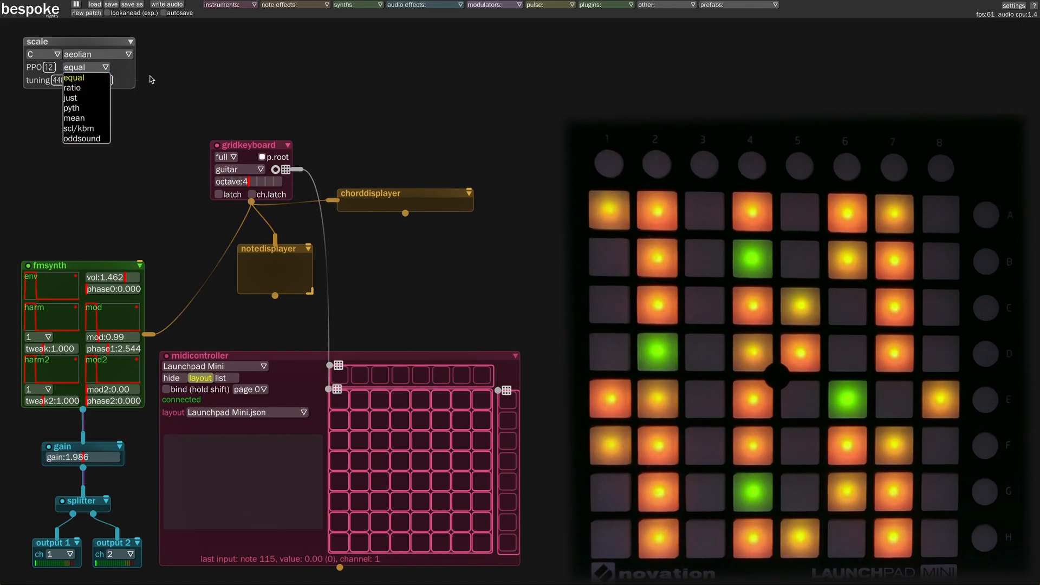
pyautogui.click(119, 55)
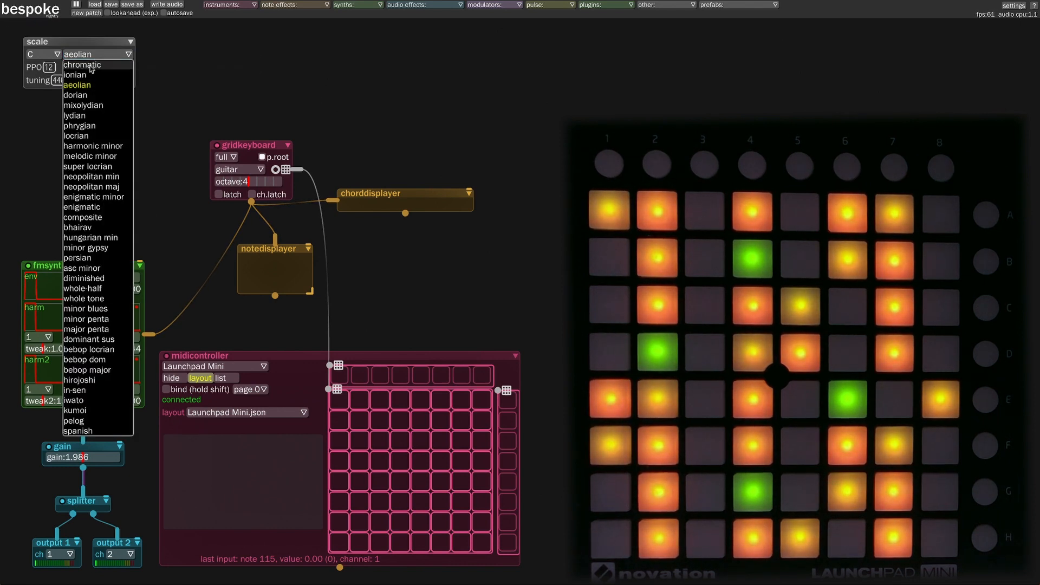
pyautogui.click(90, 66)
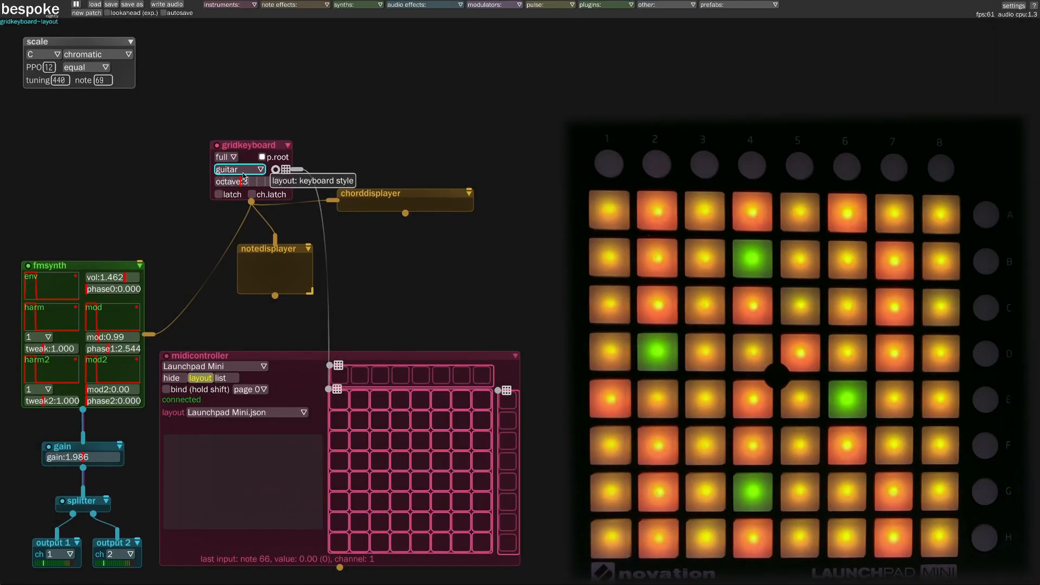
# Switch the gridkeyboard to the septatonic layout and set the global scale to aeolian
pyautogui.click(243, 171)
pyautogui.click(239, 231)
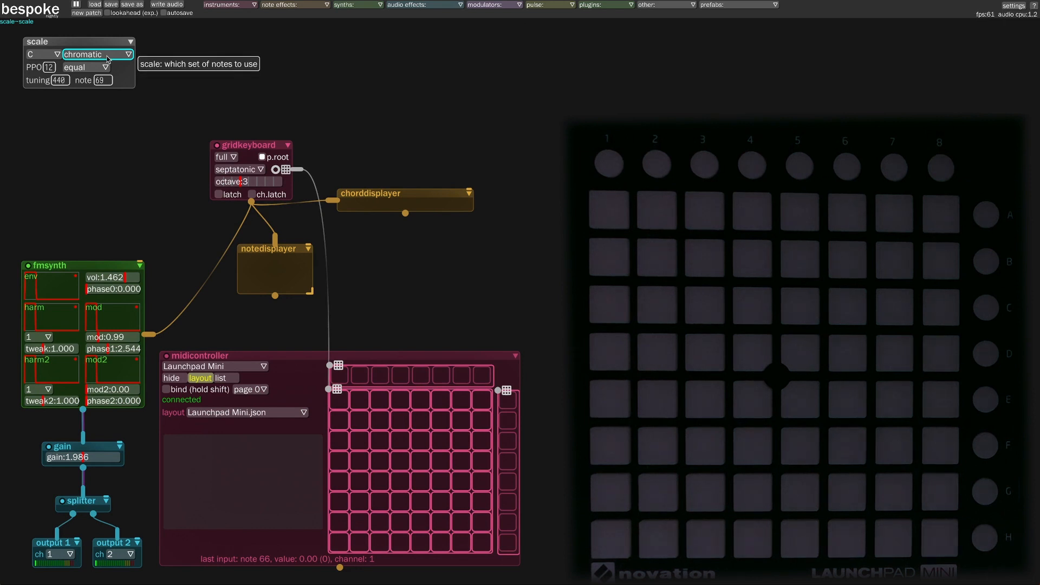
pyautogui.click(109, 60)
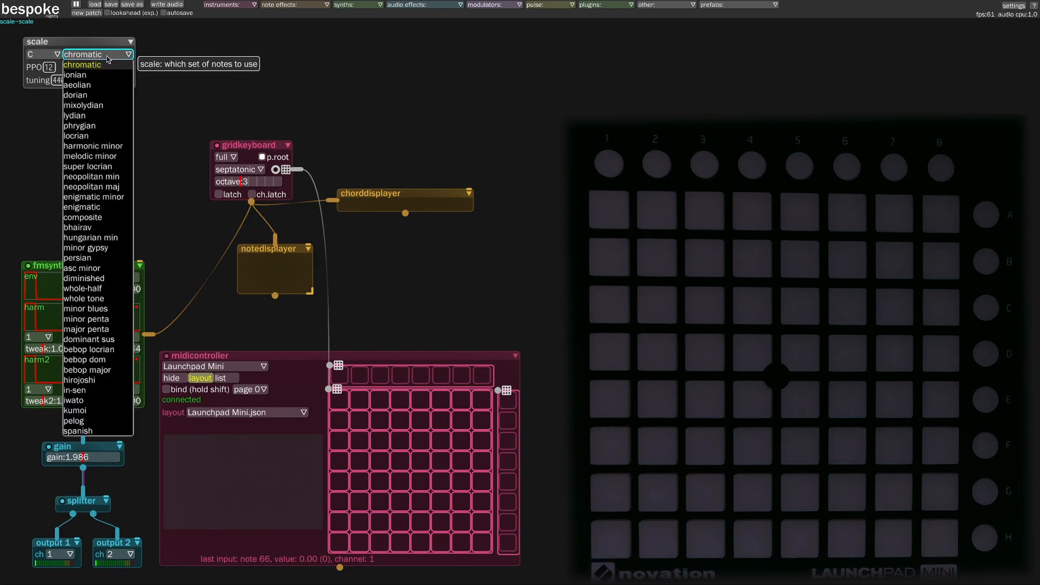
pyautogui.click(92, 86)
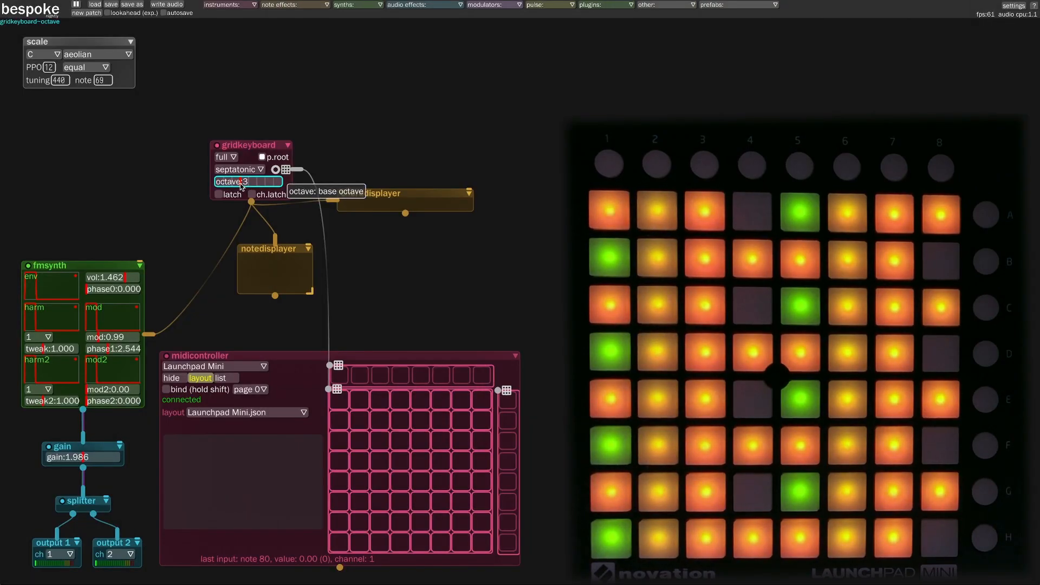
# Try base octave 6 on the gridkeyboard and settle on octave 5
pyautogui.moveTo(240, 185); pyautogui.dragTo(248, 182)
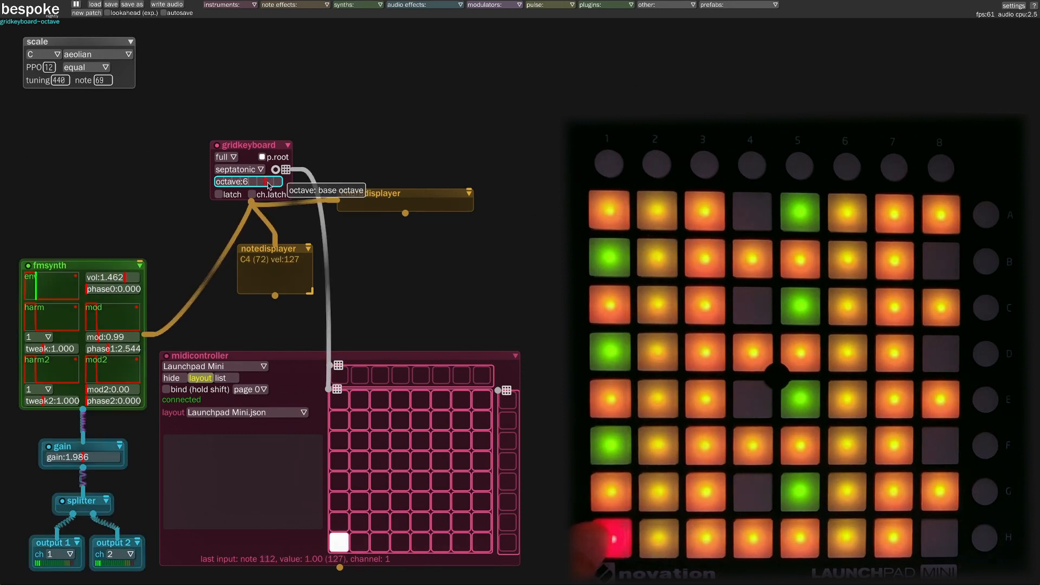
pyautogui.moveTo(267, 182); pyautogui.dragTo(255, 186)
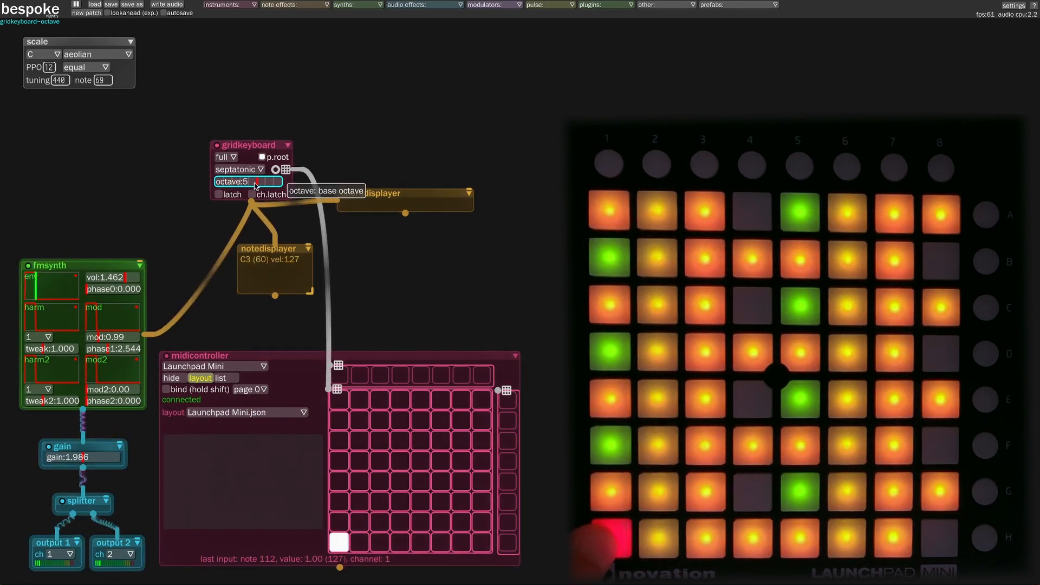